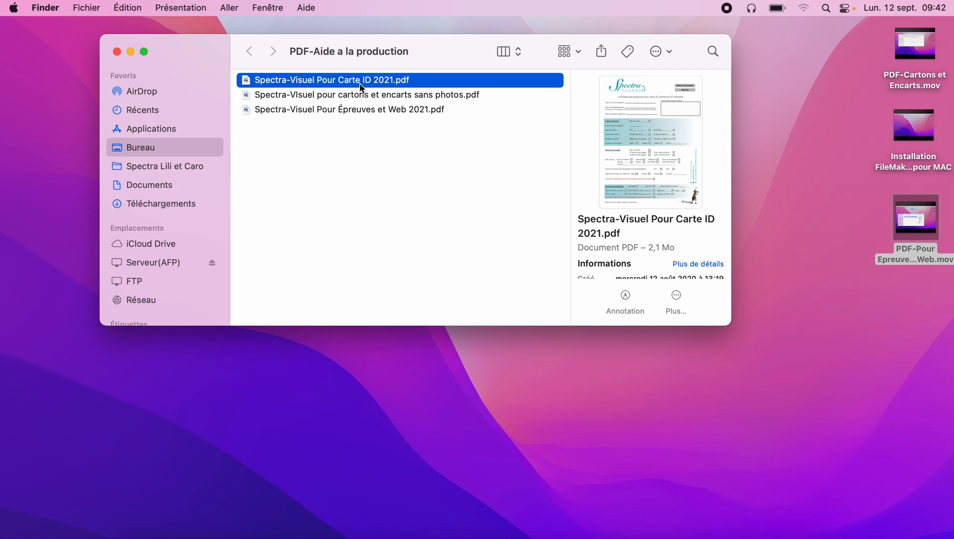
Open the form "Spectra-Visuel Pour Carte ID 2021.pdf" and fill in the company name as "Spectra-Visuel Inc."
double_click(359, 83)
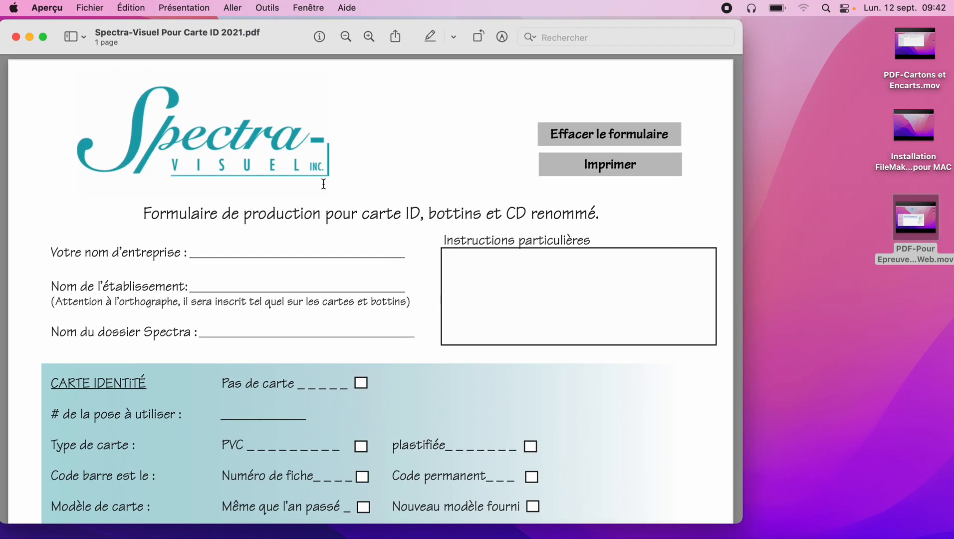
scroll(307, 244, "down", 3)
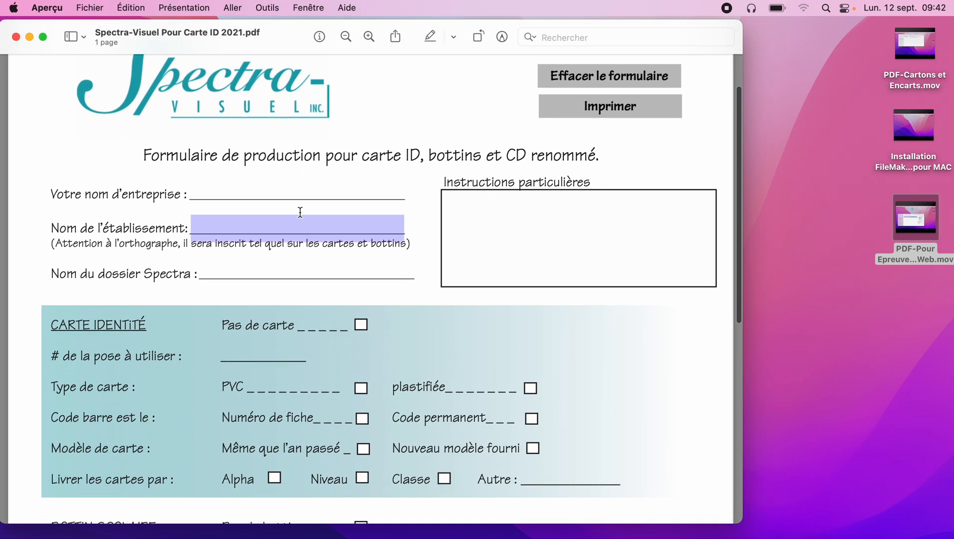
left_click(240, 194)
type("Sp")
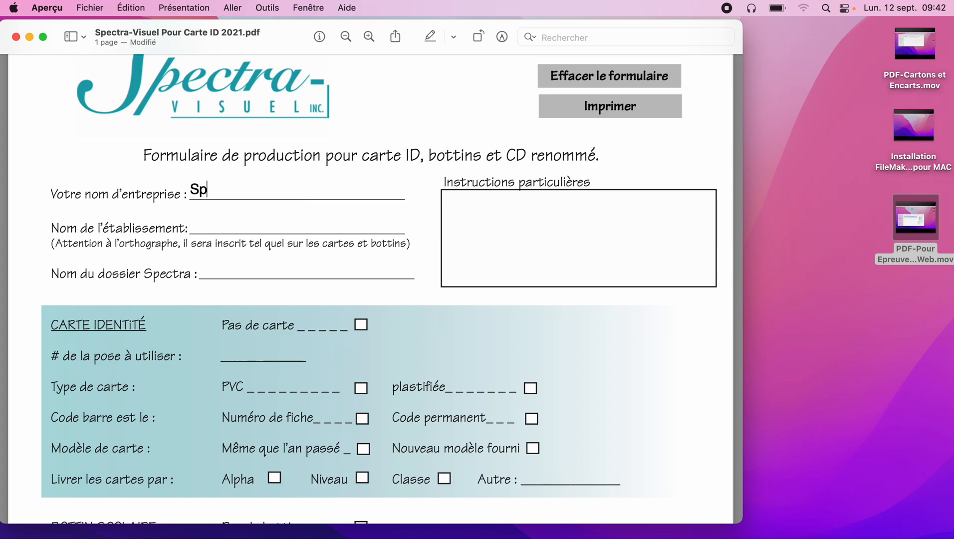
type("ectra-Visuel")
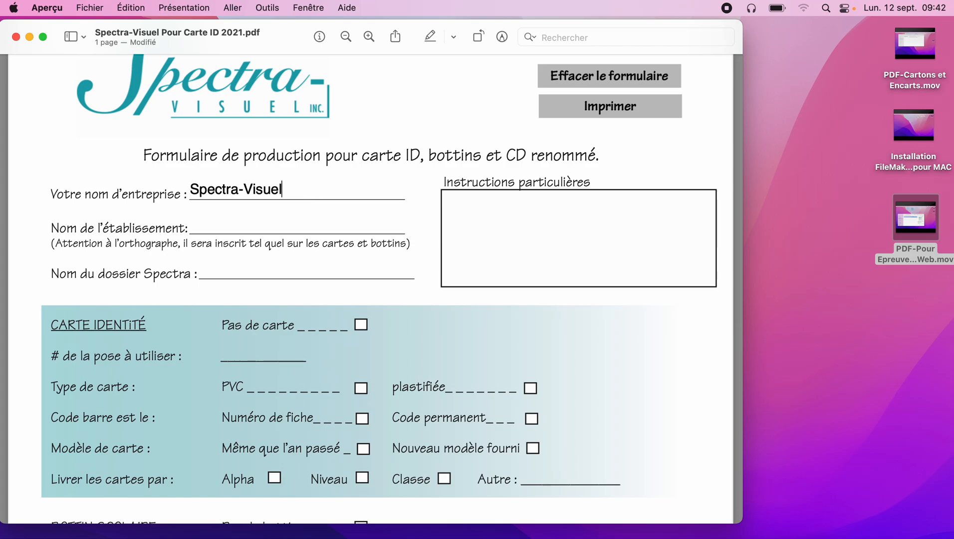
type(" Inc.")
Fill in the establishment name as "Collège privé de la Rive-Nord de Montréal"
key("Tab")
type("Collè")
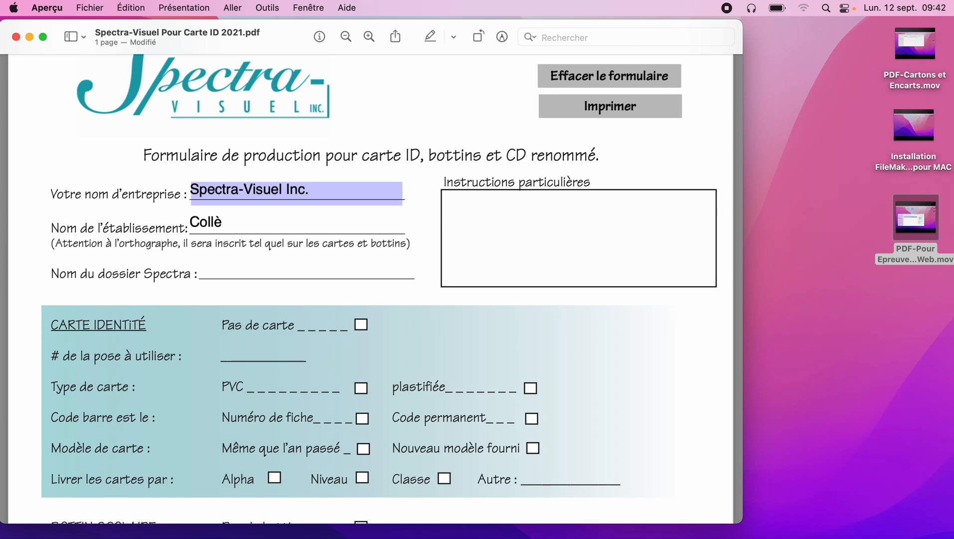
type("ge privé de la ")
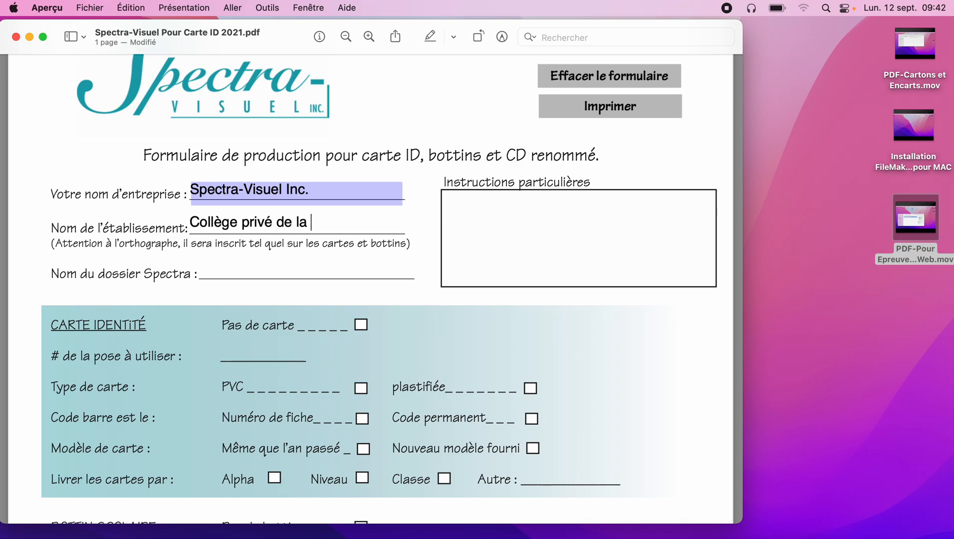
type("Rive-Nord de")
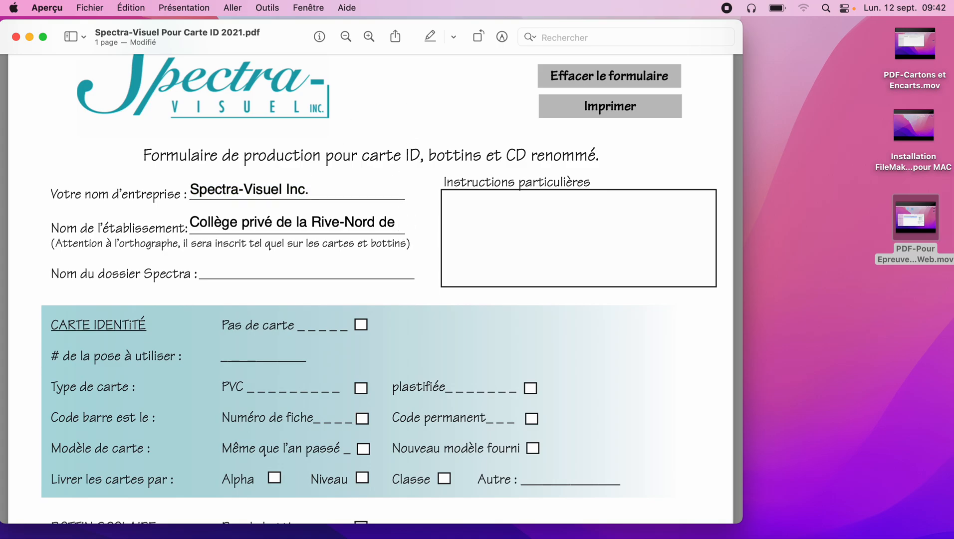
left_click(399, 221)
left_click(400, 223)
left_click(327, 267)
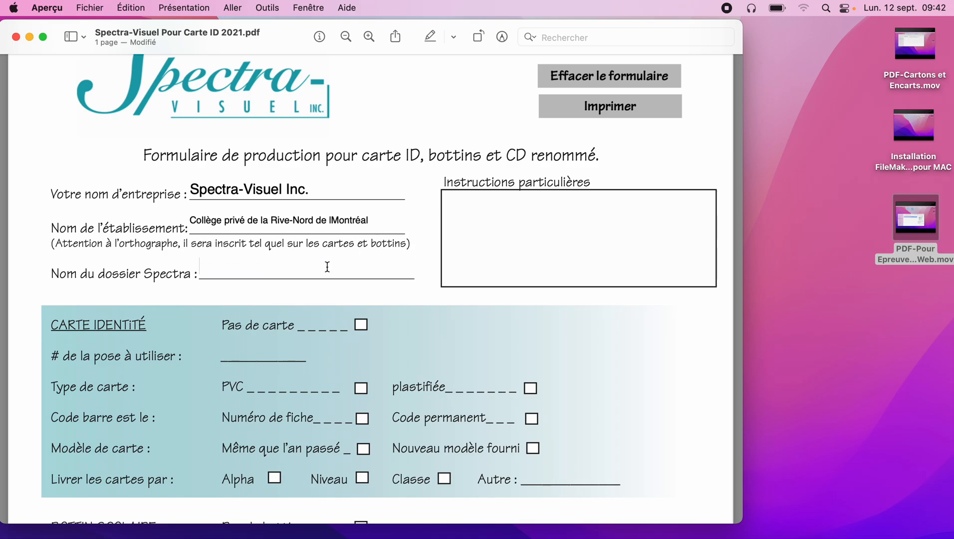
left_click(333, 220)
key("Left")
key("Left")
key("Left")
key("Left")
key("Left")
key("Left")
key("Left")
key("Left")
key("BackSpace")
Fill in the Spectra folder name as "CRNM"
left_click(290, 274)
type("CRNM")
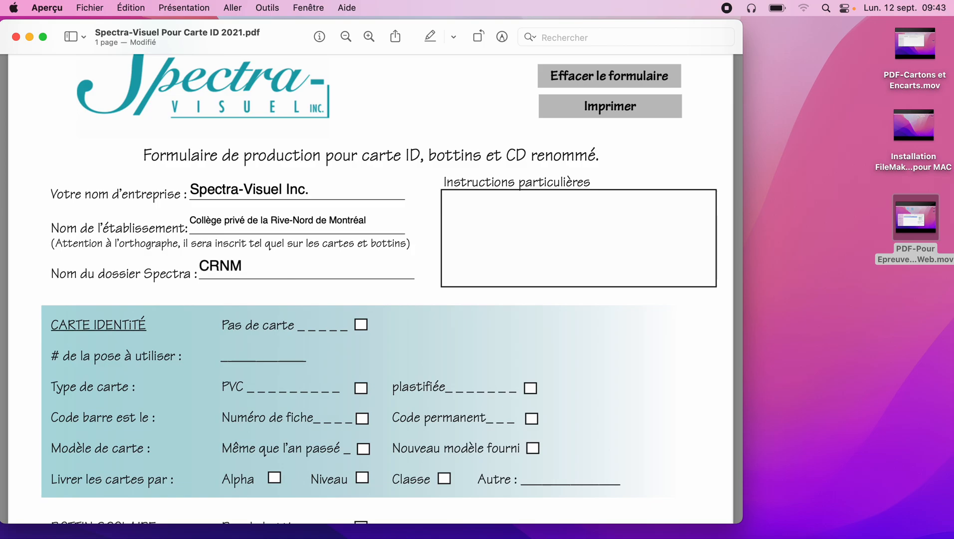
left_click(249, 192)
left_click(209, 234)
Set the pose number for the identity card to 2, leaving "Pas de carte" unchecked
scroll(298, 172, "down", 4)
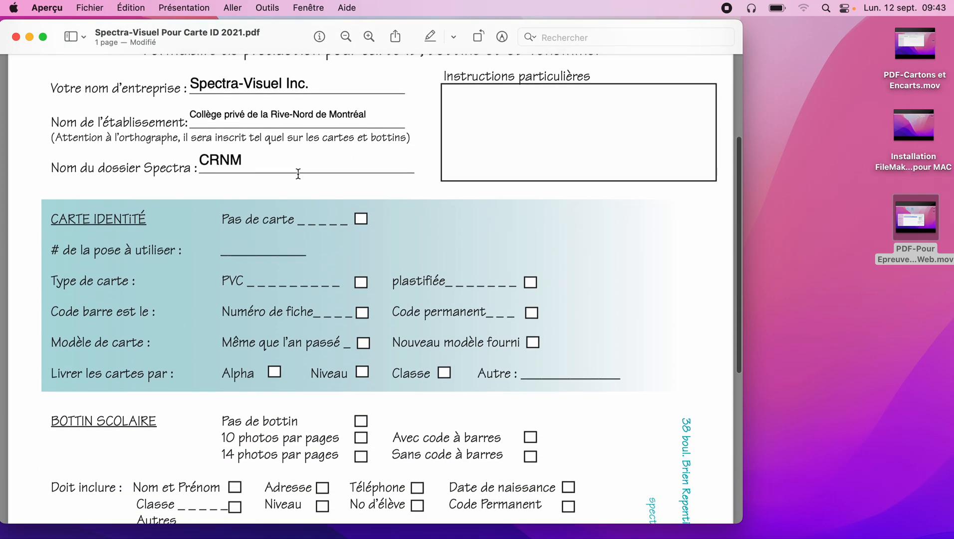
scroll(297, 174, "down", 2)
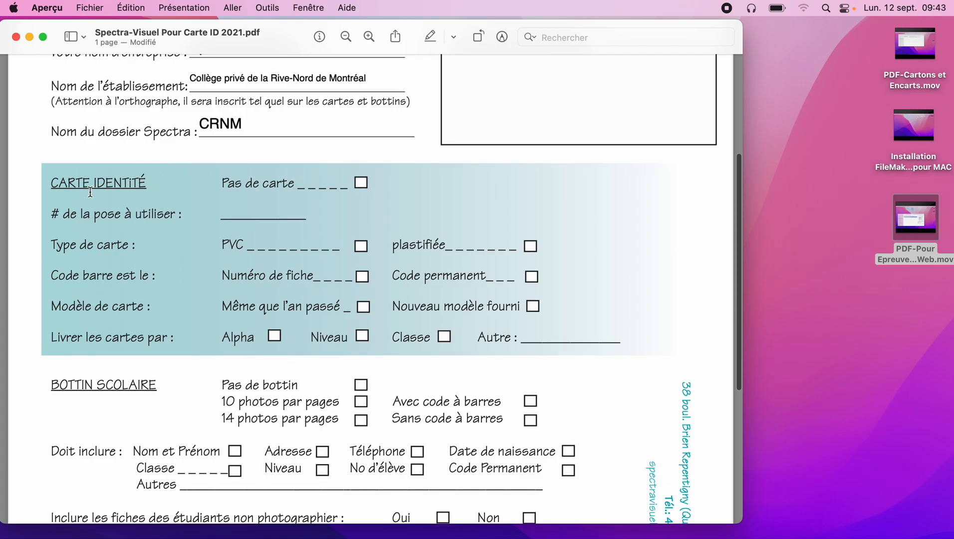
left_click(361, 184)
left_click(362, 185)
left_click(268, 212)
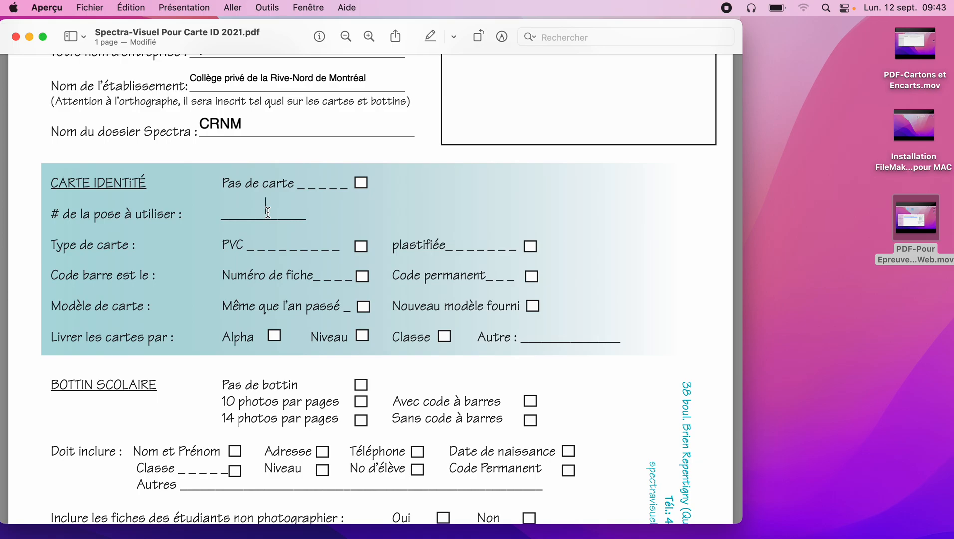
type("2")
Choose a PVC identity card with a Numéro de fiche barcode and Nouveau modèle fourni, delivered by Classe and Alpha
left_click(363, 252)
left_click(363, 278)
left_click(532, 307)
left_click(445, 338)
left_click(274, 336)
Set the school directory (Bottin scolaire) to 10 photos per page, without barcodes
scroll(344, 342, "down", 8)
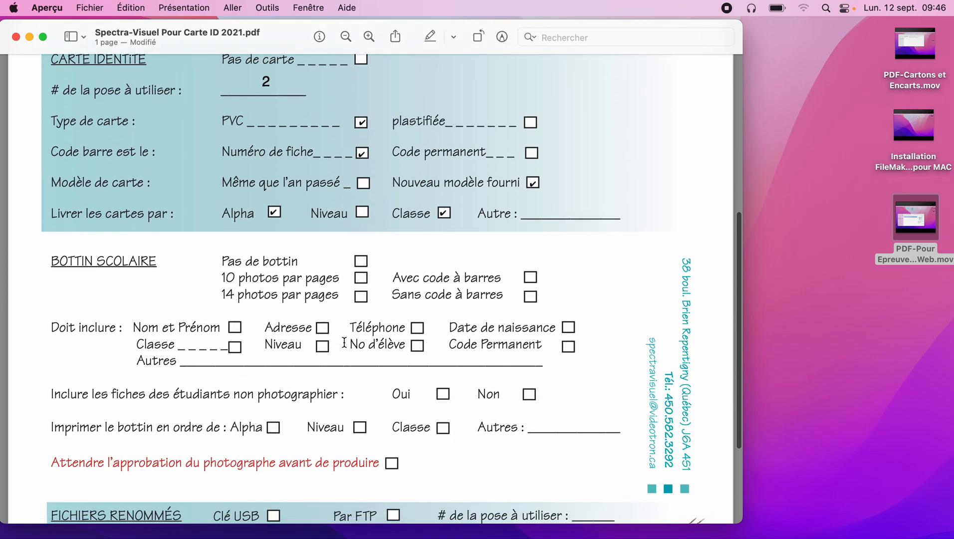
scroll(344, 342, "down", 3)
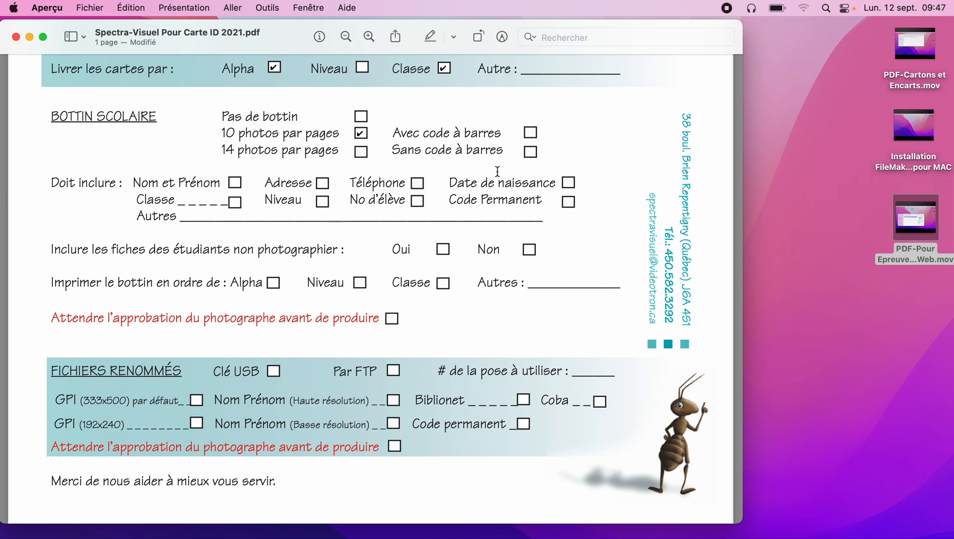
left_click(530, 152)
Include Nom et Prénom, Classe, No d'élève, Date de naissance and Adresse in the directory, and answer Non for unphotographed students' records
left_click(235, 184)
left_click(235, 203)
left_click(418, 206)
left_click(571, 187)
left_click(324, 188)
left_click(316, 214)
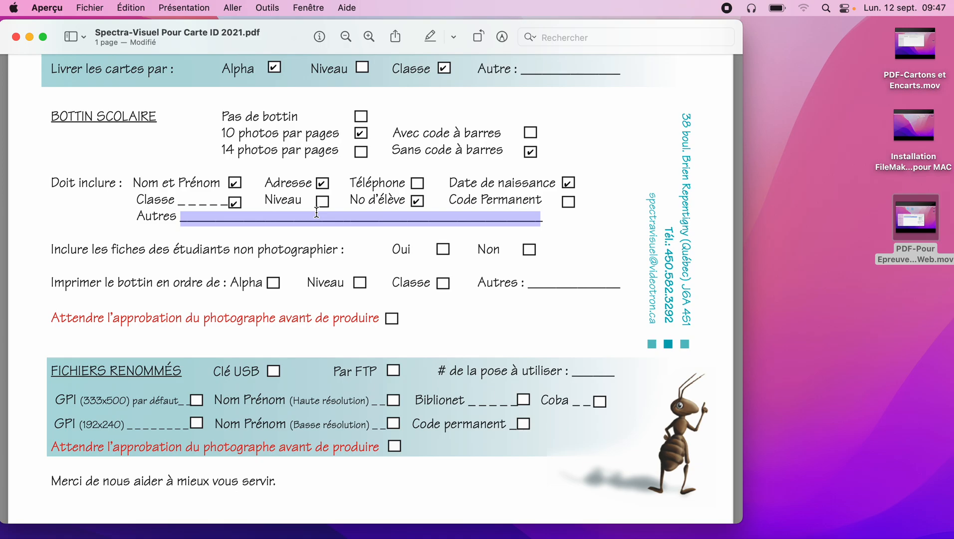
left_click(322, 184)
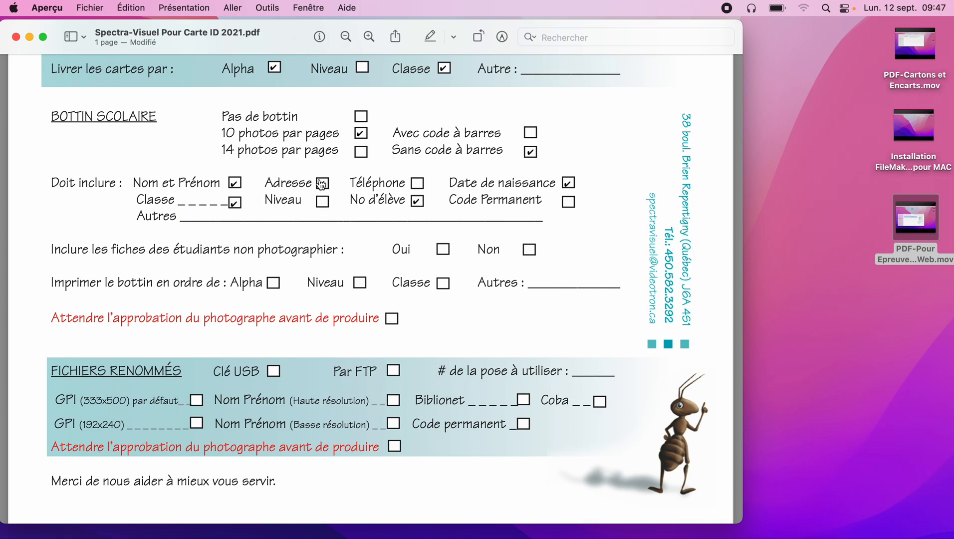
left_click(322, 184)
left_click(530, 252)
Set the directory print order to Alpha and enter "sec.1-2 -alpha" and "sec.3-4-5-: Niveau" as the other order
scroll(274, 288, "down", 1)
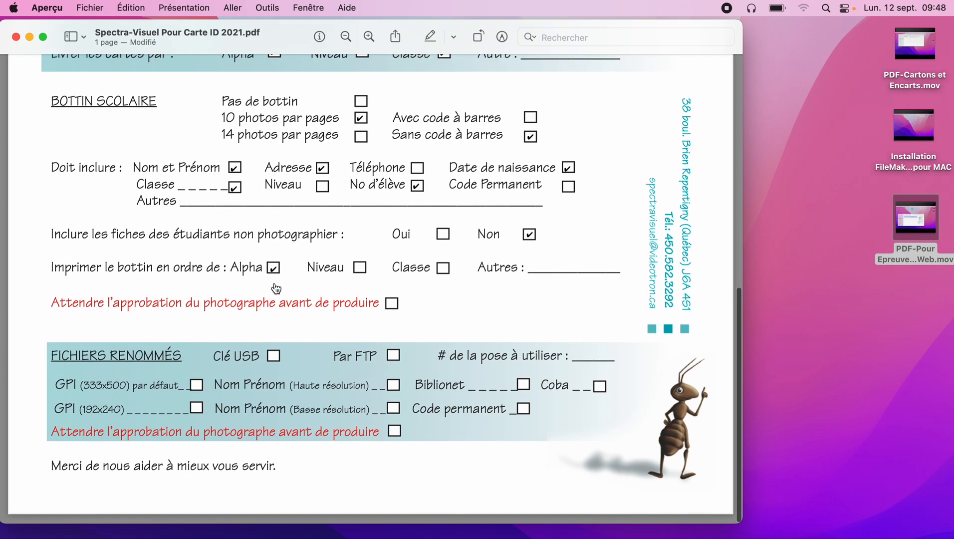
left_click(556, 277)
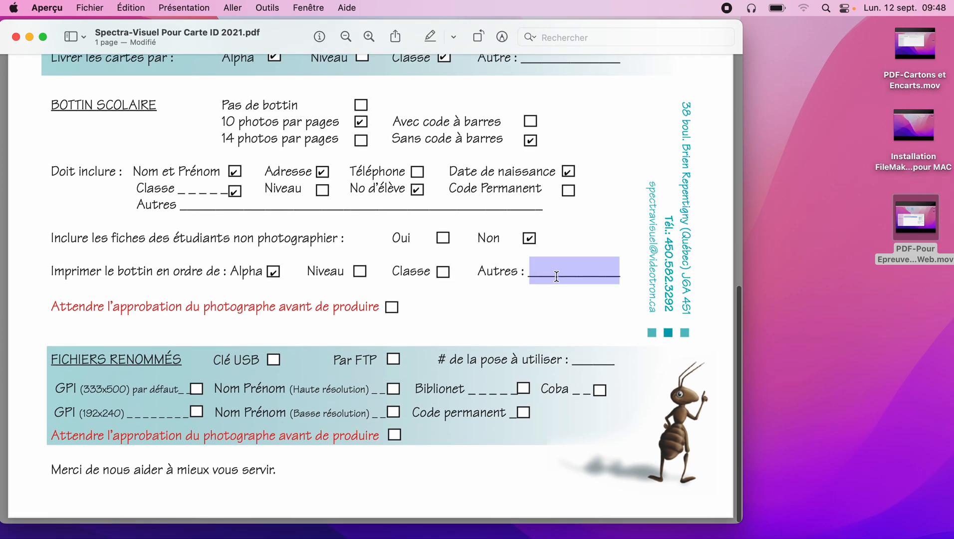
left_click(556, 271)
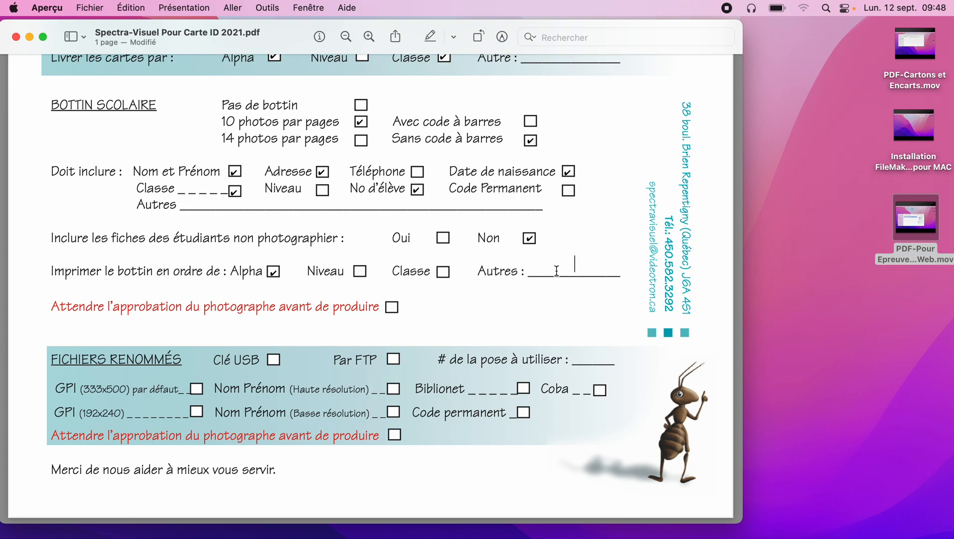
type("sec.1-2 -alpha")
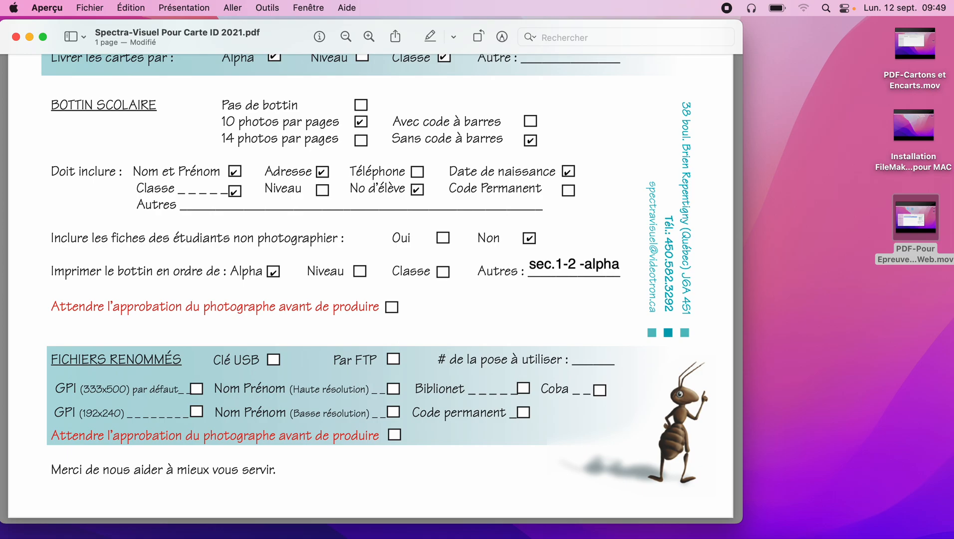
left_click(559, 300)
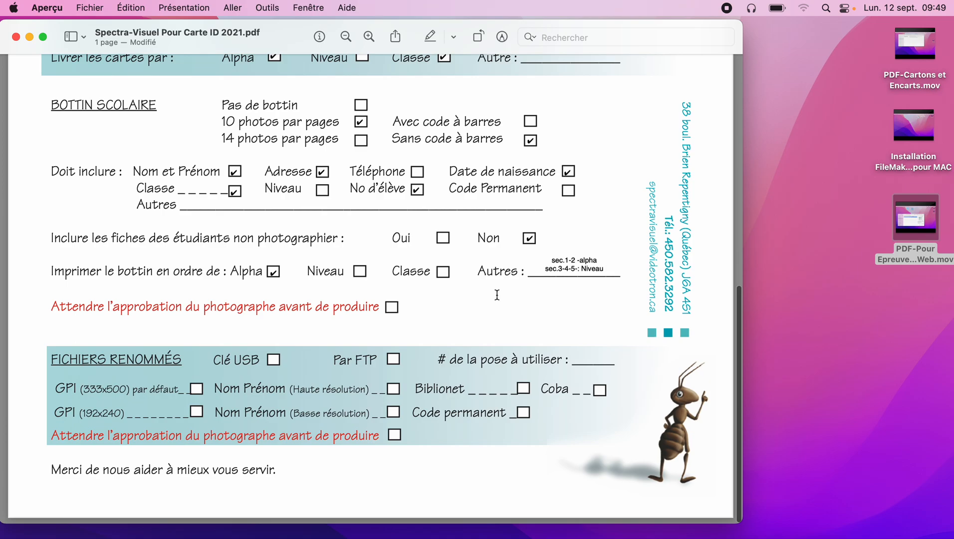
Write "Besoins de 4 bottins:", "2, par alpha" and "2, par classe-Alpha" on separate lines in the special instructions
scroll(499, 293, "up", 3)
scroll(497, 294, "up", 6)
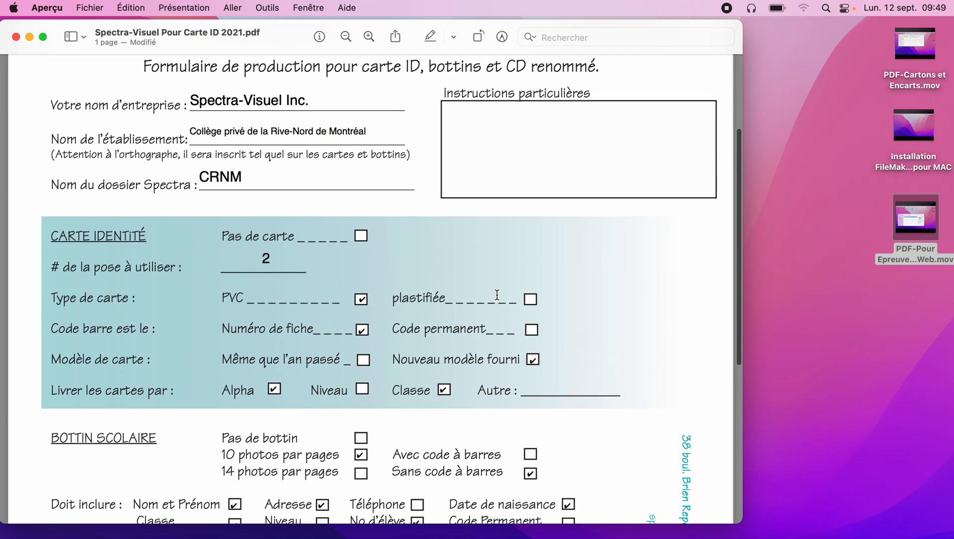
left_click(493, 118)
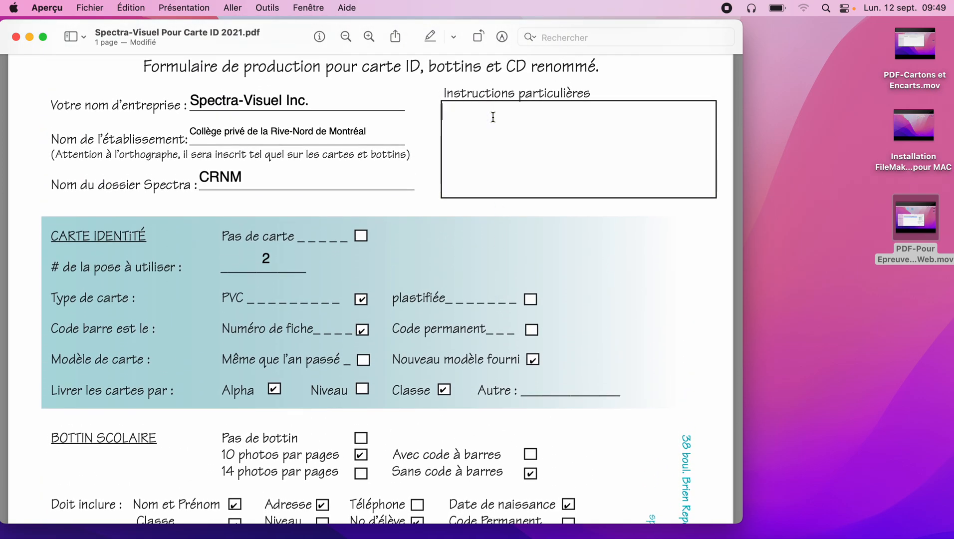
type("Bseoins de 4")
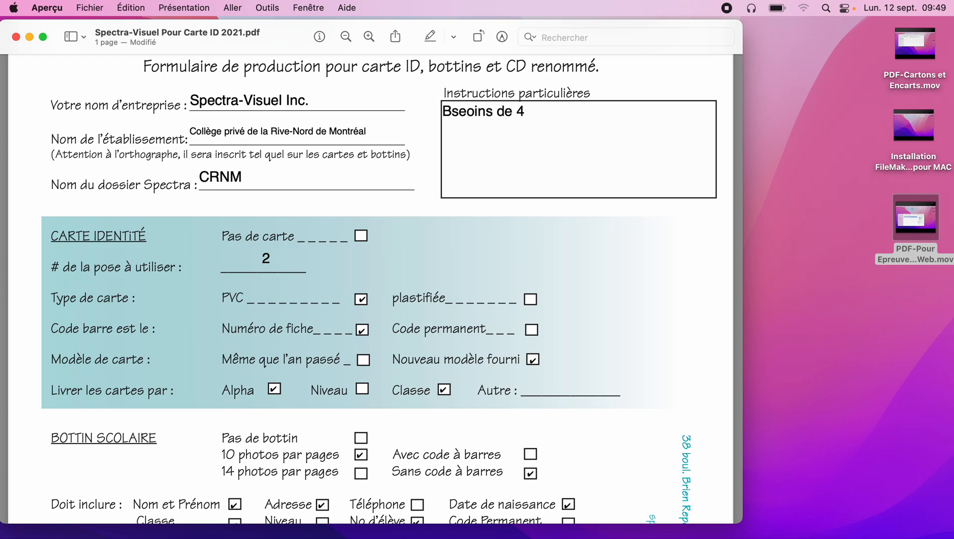
type(" bottins:")
key("Return")
type("2, p")
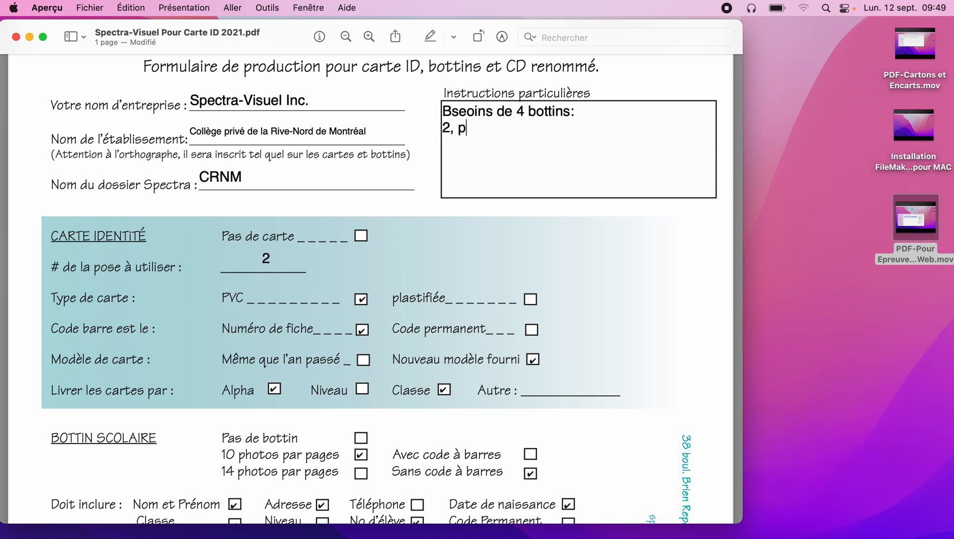
type("ar alpha")
key("Return")
type("2, par cl")
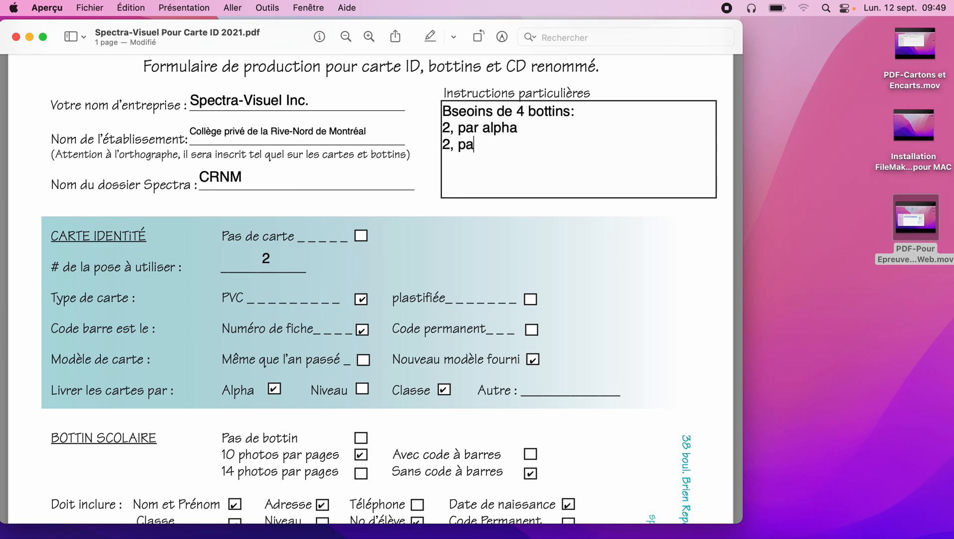
type("asse-Alpha")
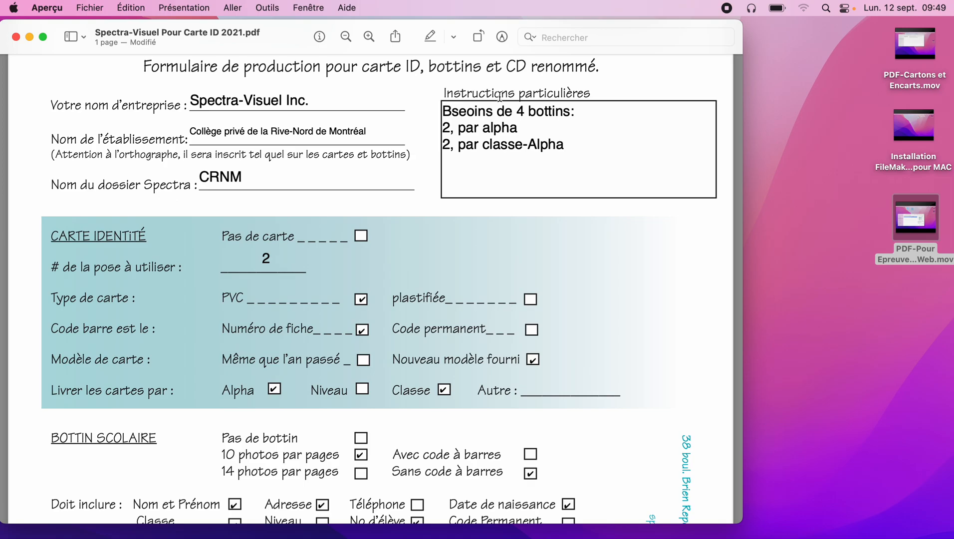
left_click(460, 111)
key("BackSpace")
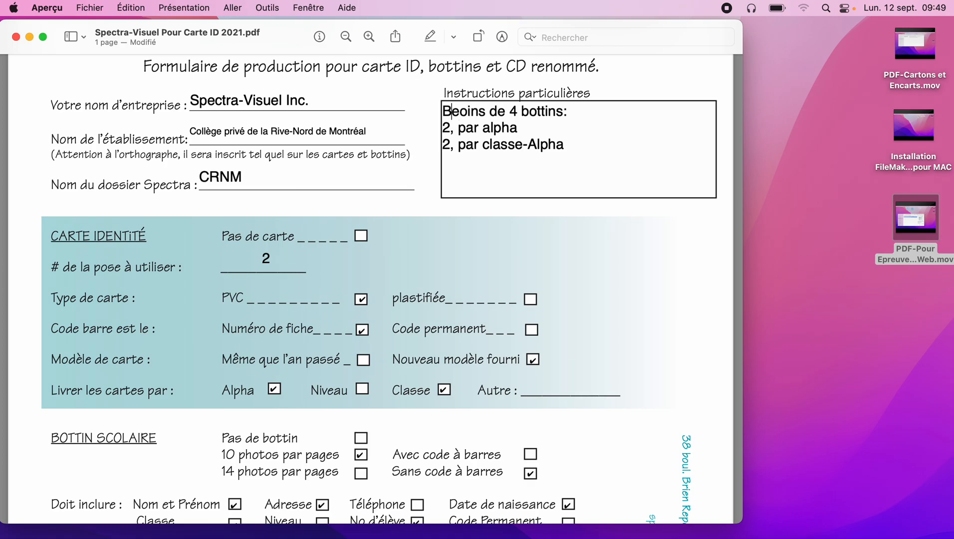
type("s")
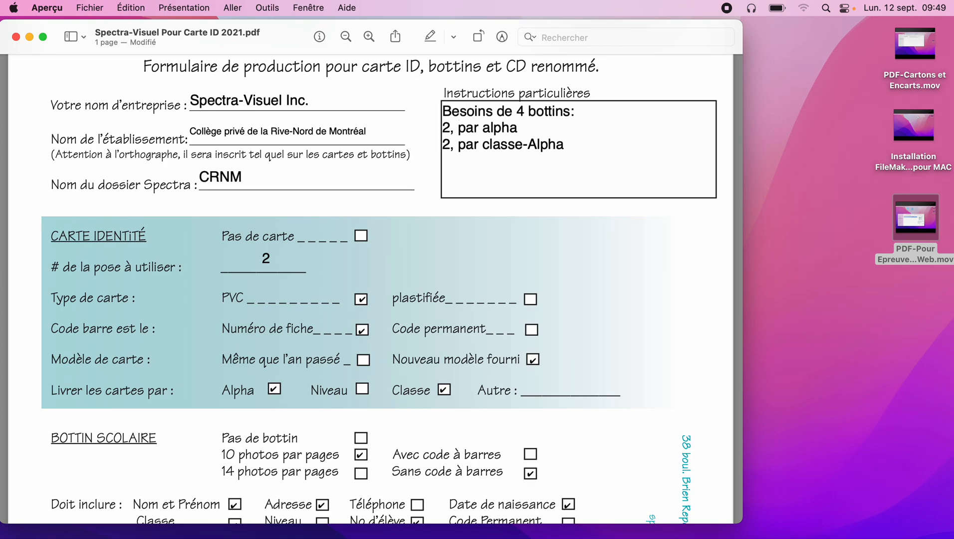
Toggle the "Attendre l'approbation du photographe avant de produire" option in the Bottin scolaire and Fichiers renommés sections
scroll(459, 113, "down", 1)
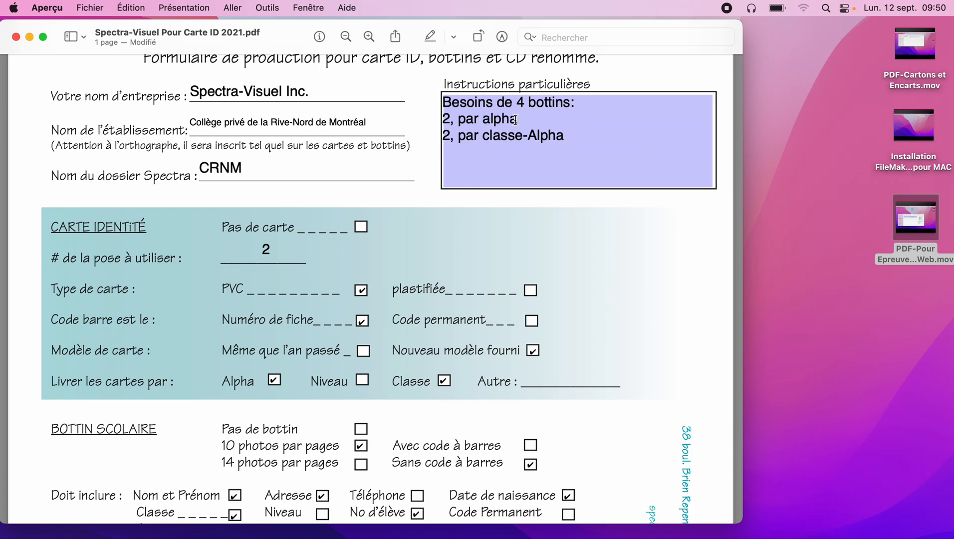
scroll(501, 135, "down", 5)
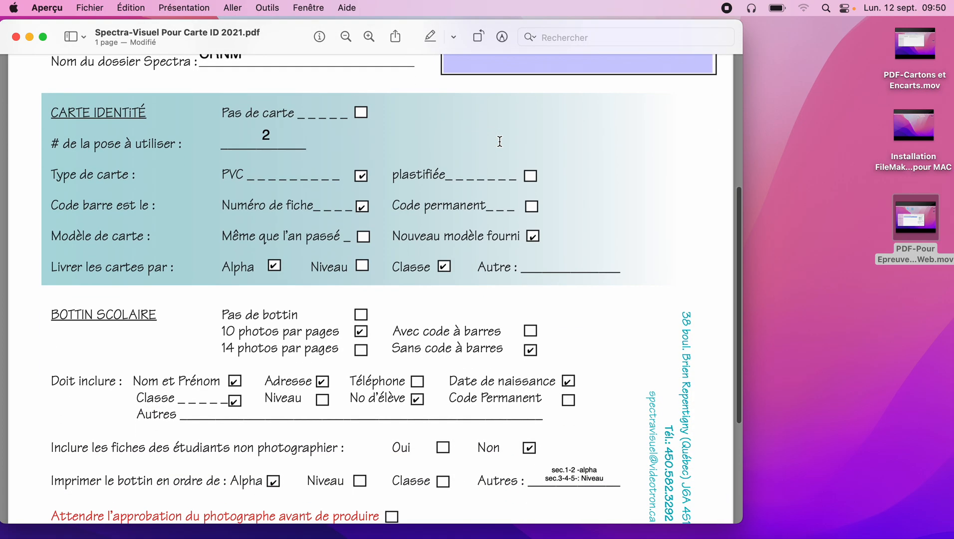
scroll(499, 141, "down", 8)
scroll(499, 141, "down", 3)
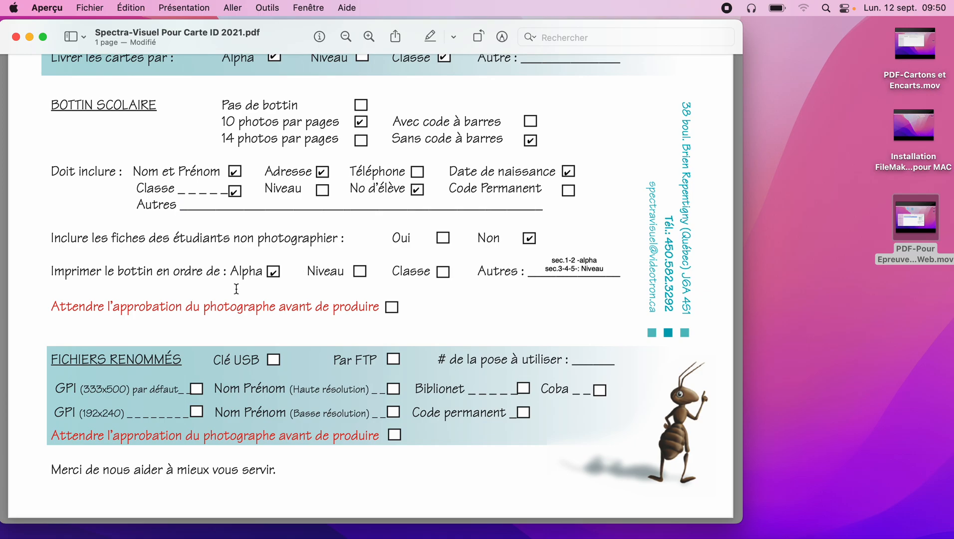
left_click(392, 308)
left_click(394, 314)
left_click(394, 314)
left_click(395, 313)
scroll(395, 313, "down", 2)
scroll(395, 440, "down", 1)
left_click(396, 435)
Return to the beginning of the completed form and close the document
scroll(397, 440, "up", 10)
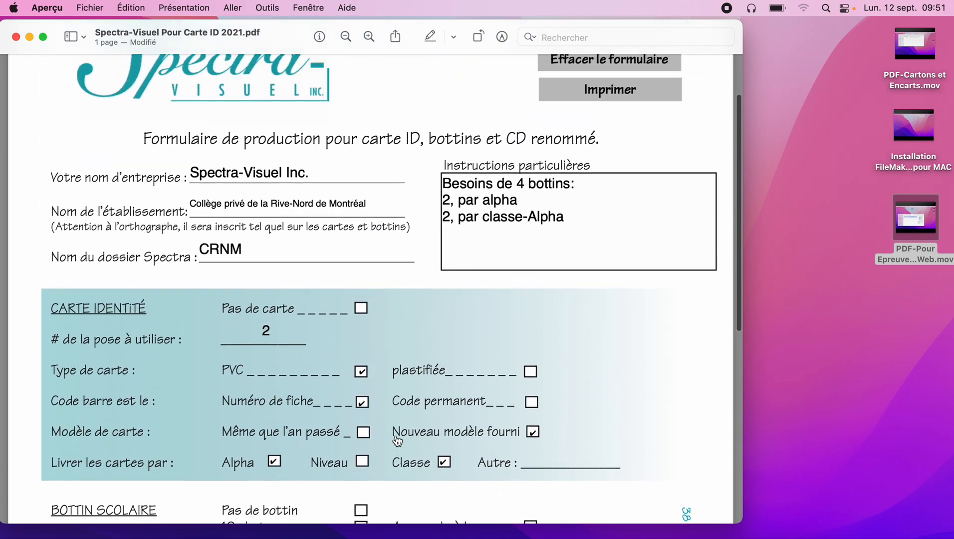
scroll(397, 440, "up", 3)
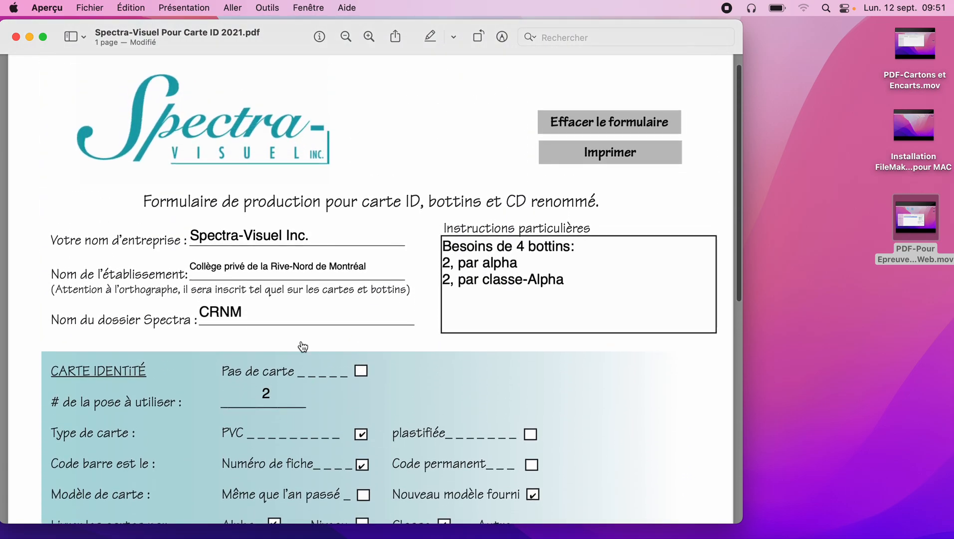
left_click(16, 38)
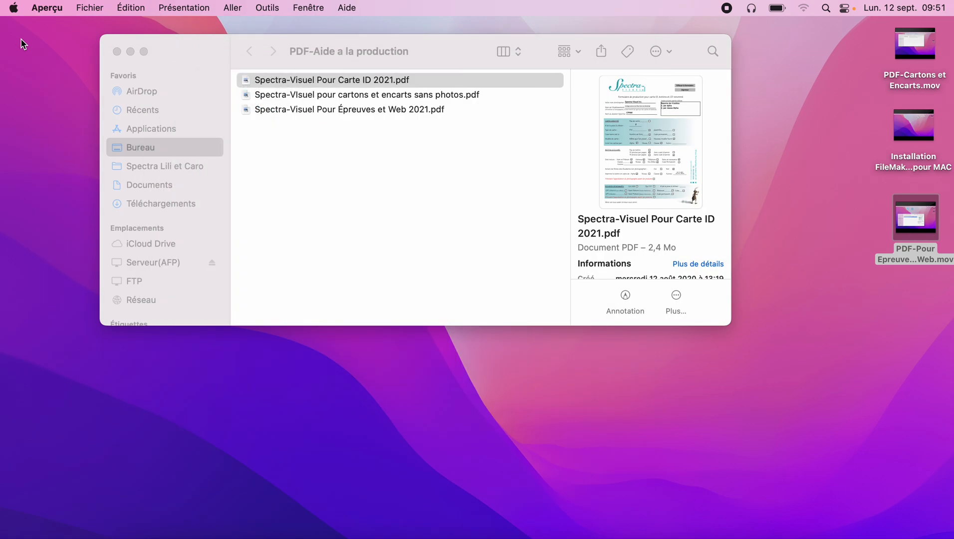
Move the file Spectra-Visuel Pour Carte ID 2021.pdf from the PDF-Aide a la production folder into the DOSSIER DEMO folder on the desktop
left_click_drag(332, 36, 302, 185)
double_click(390, 69)
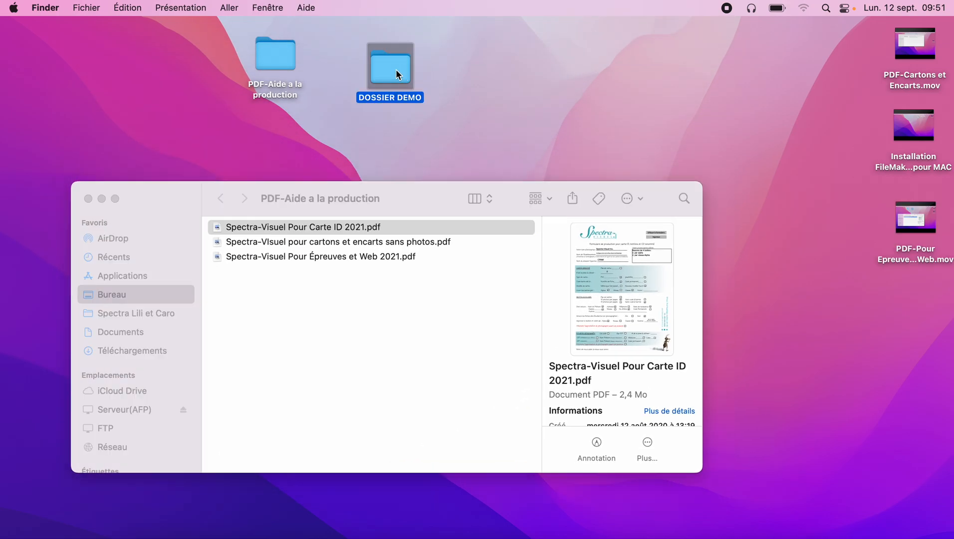
left_click(351, 412)
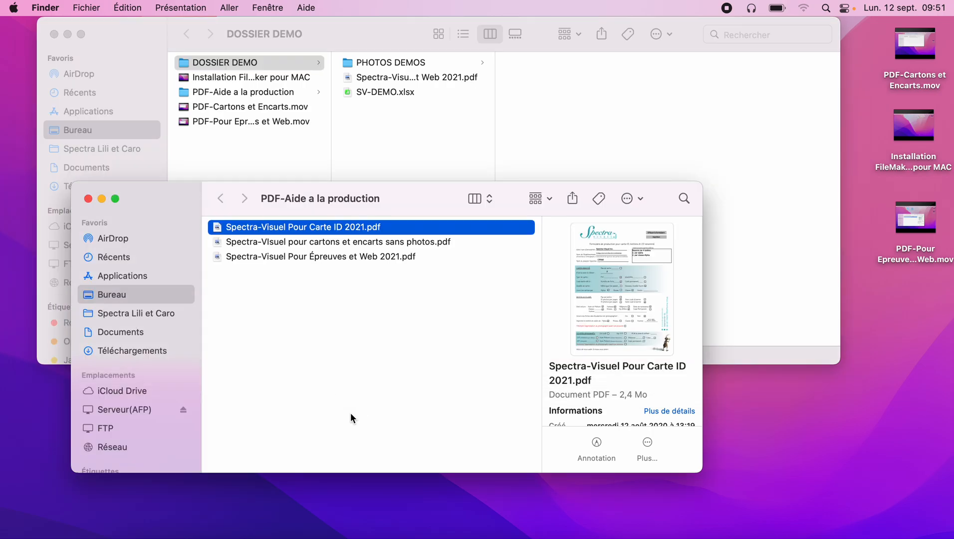
left_click_drag(281, 227, 403, 142)
left_click(402, 142)
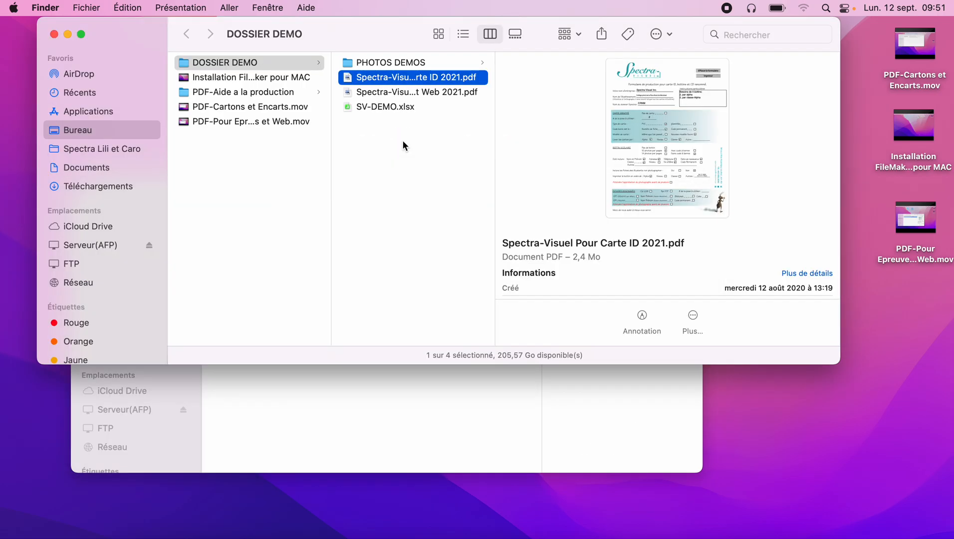
Preview the Spectra-Visuel Pour Épreuves et Web 2021.pdf and Spectra-Visuel Pour Carte ID 2021.pdf forms in DOSSIER DEMO, closing each preview after checking it
left_click(412, 94)
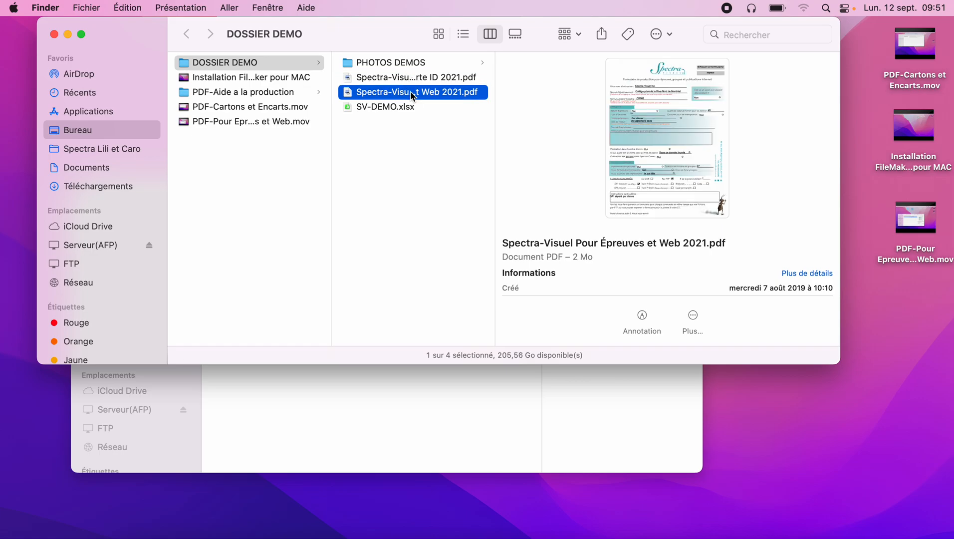
key("space")
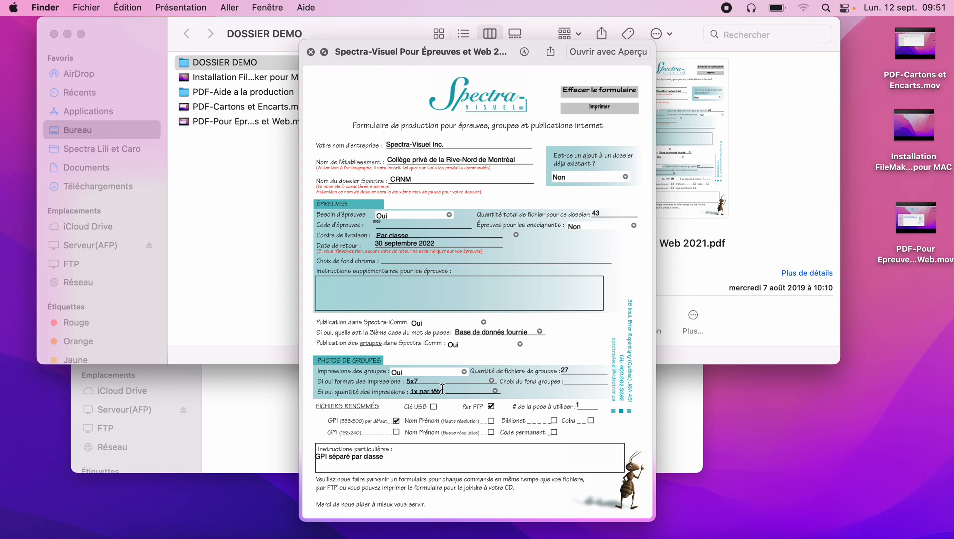
key("space")
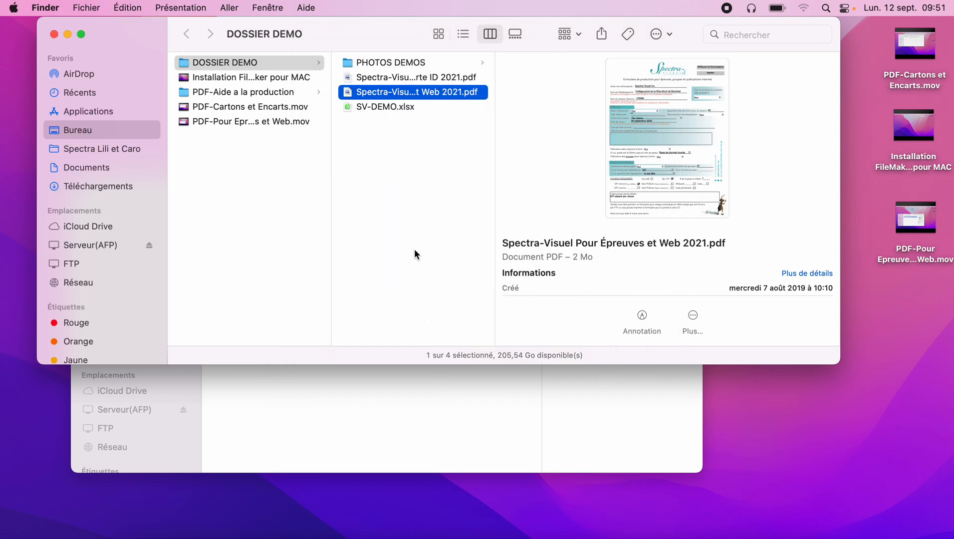
left_click(404, 78)
key("space")
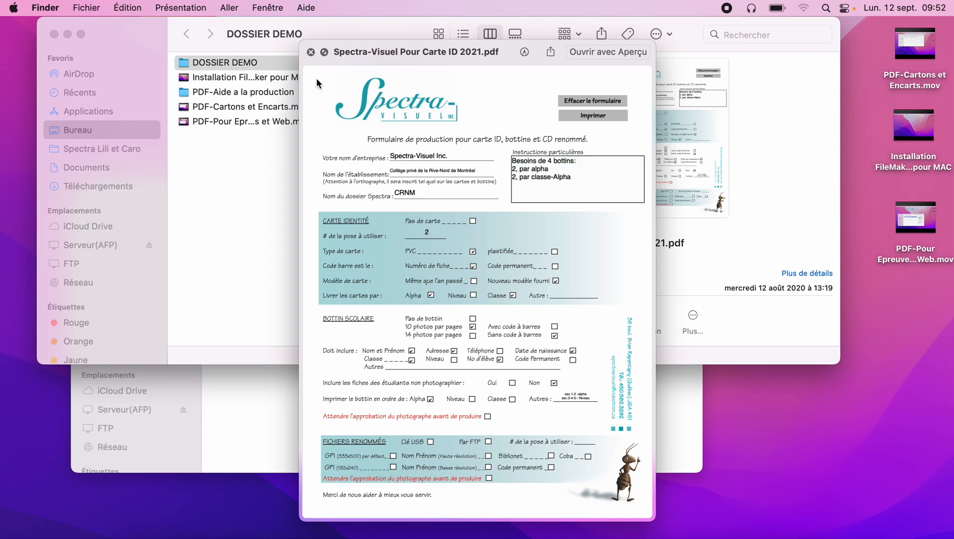
left_click(311, 52)
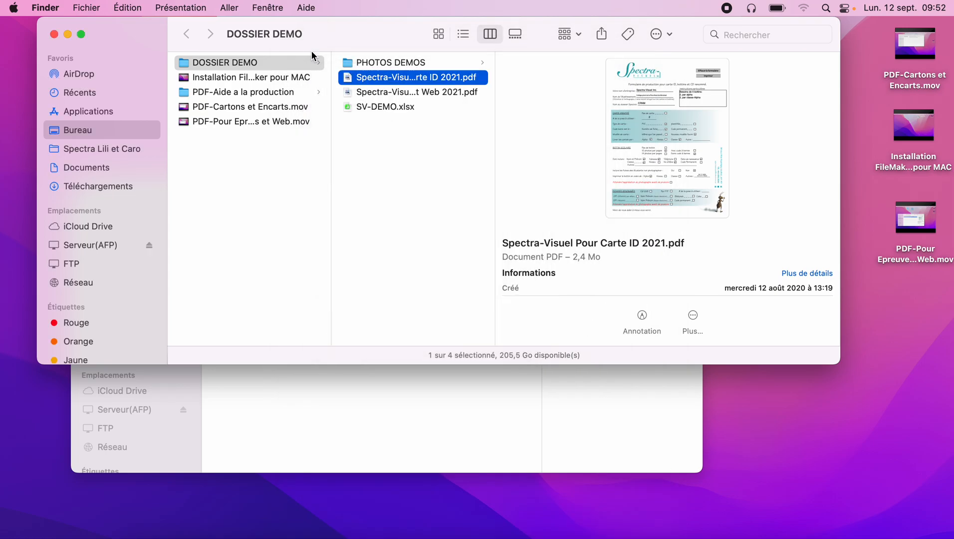